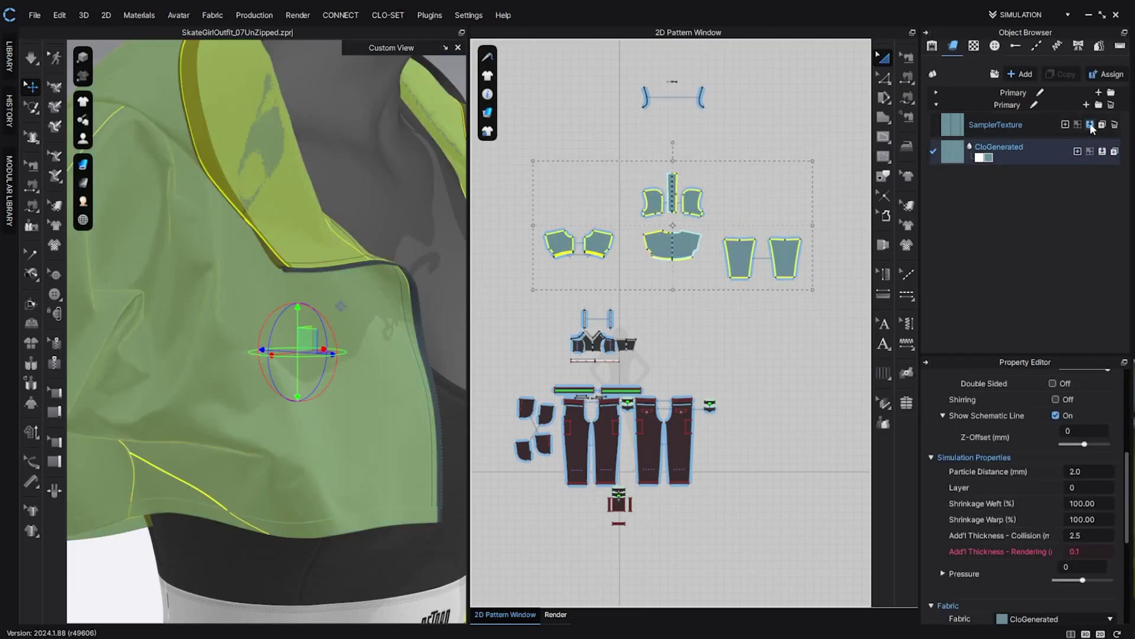
# Assign the SamplerTexture fabric to the selected jacket pattern pieces and delete the CloGenerated fabric
pyautogui.click(1092, 128)
pyautogui.click(1044, 159)
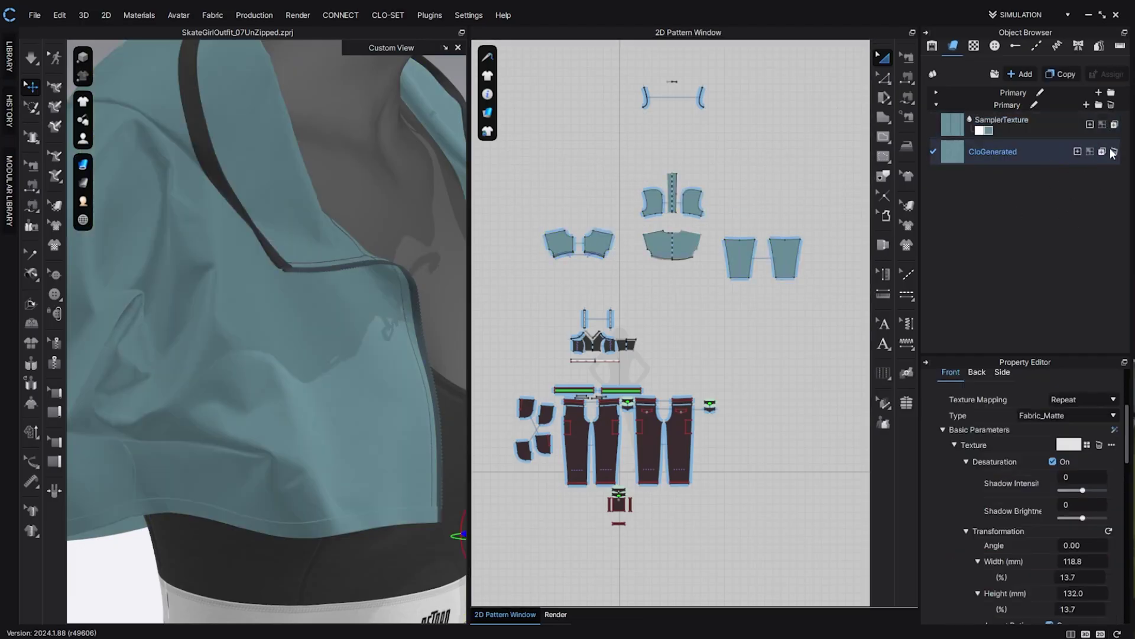
pyautogui.click(1116, 151)
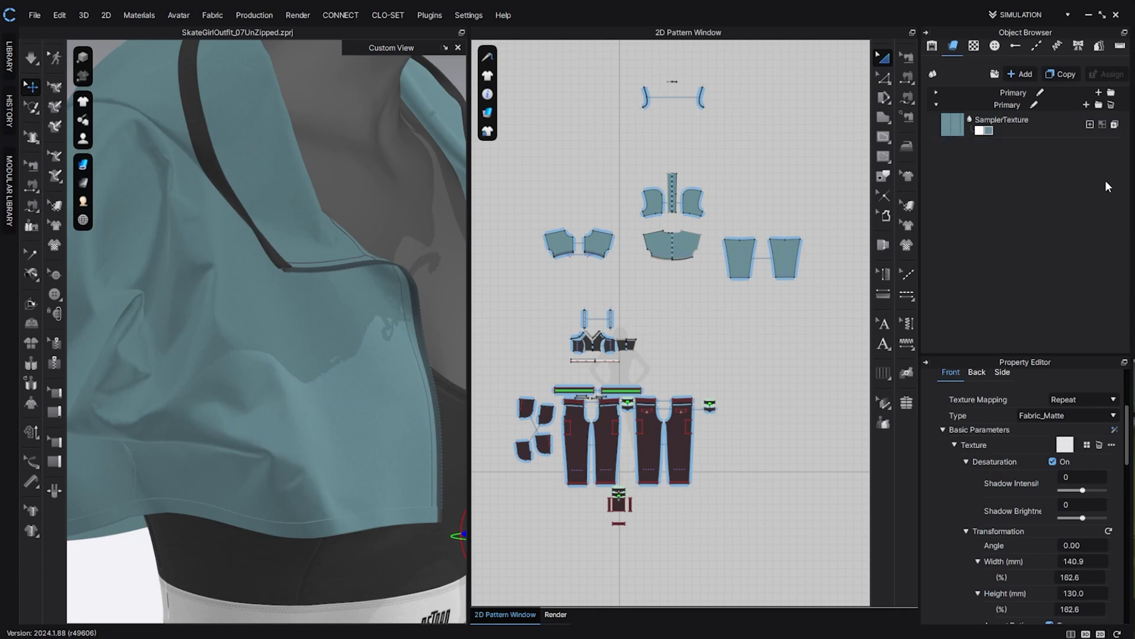
pyautogui.click(814, 312)
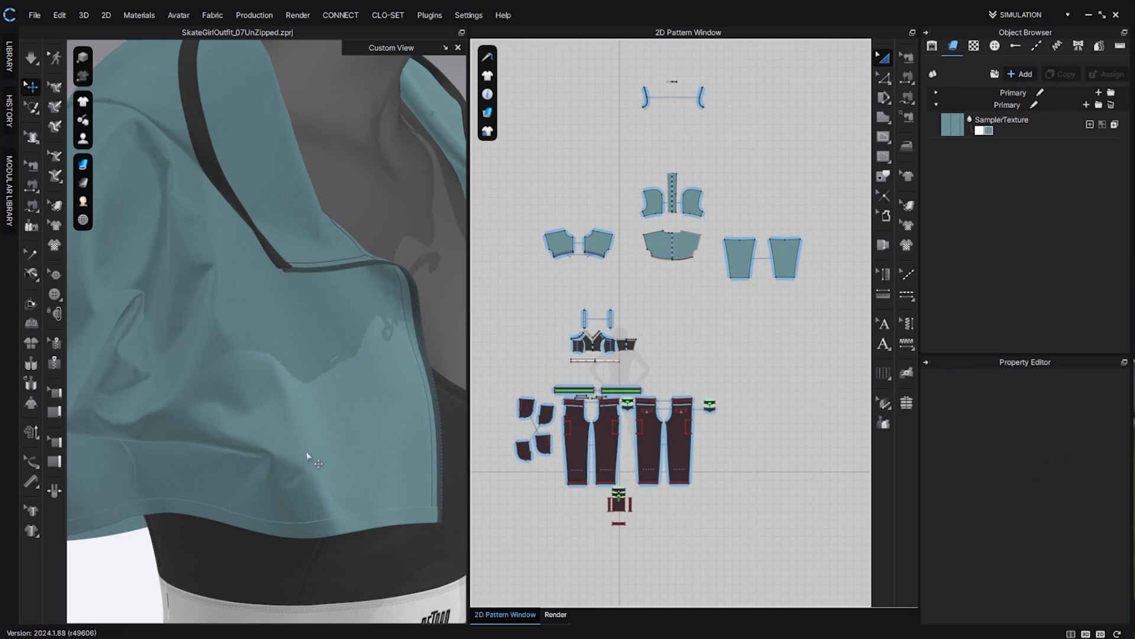
# Examine the jacket's fabric on the avatar, both from a distance and close up
pyautogui.scroll(-10, 307, 458)
pyautogui.moveTo(313, 460); pyautogui.dragTo(275, 434, button='right')
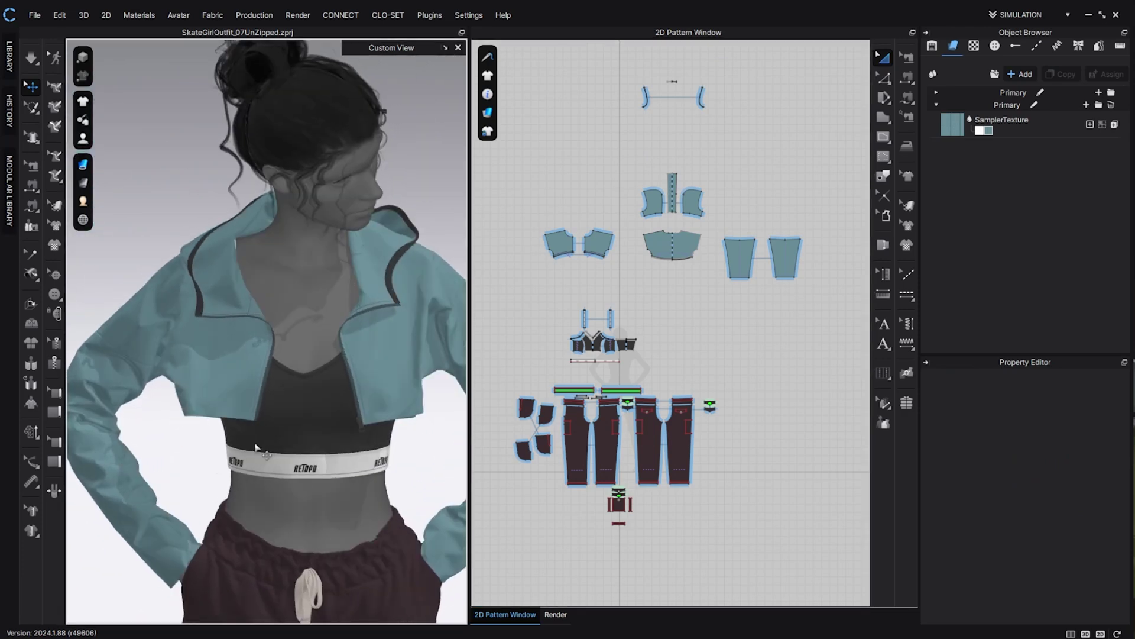
pyautogui.moveTo(375, 375); pyautogui.dragTo(263, 395, button='right')
pyautogui.scroll(5, 264, 392)
pyautogui.scroll(-2, 262, 392)
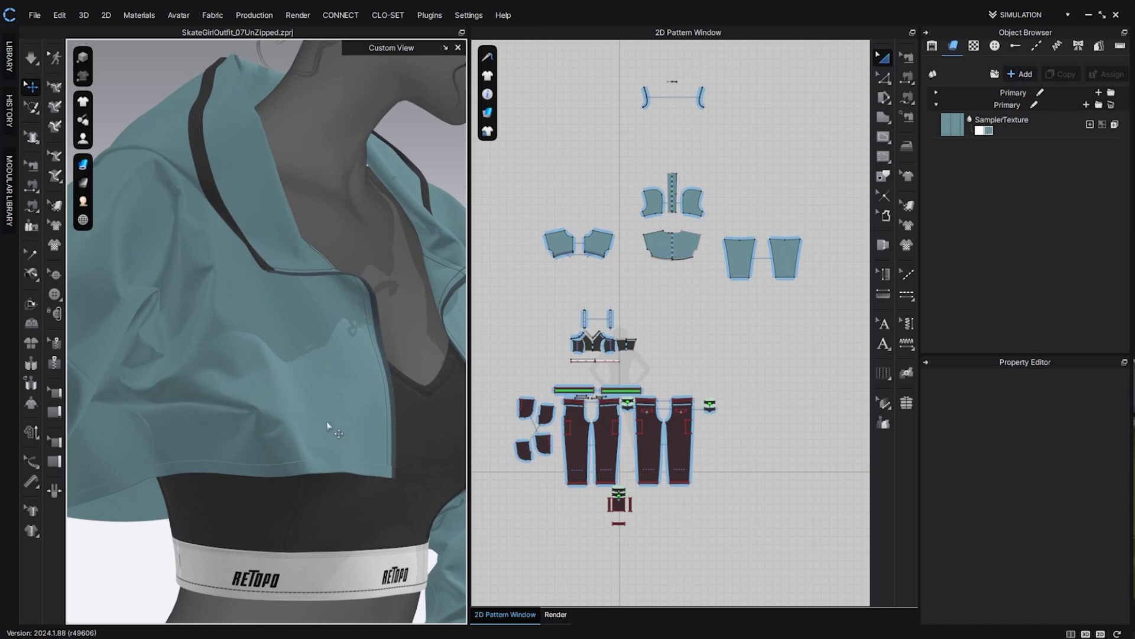
pyautogui.scroll(-3, 328, 426)
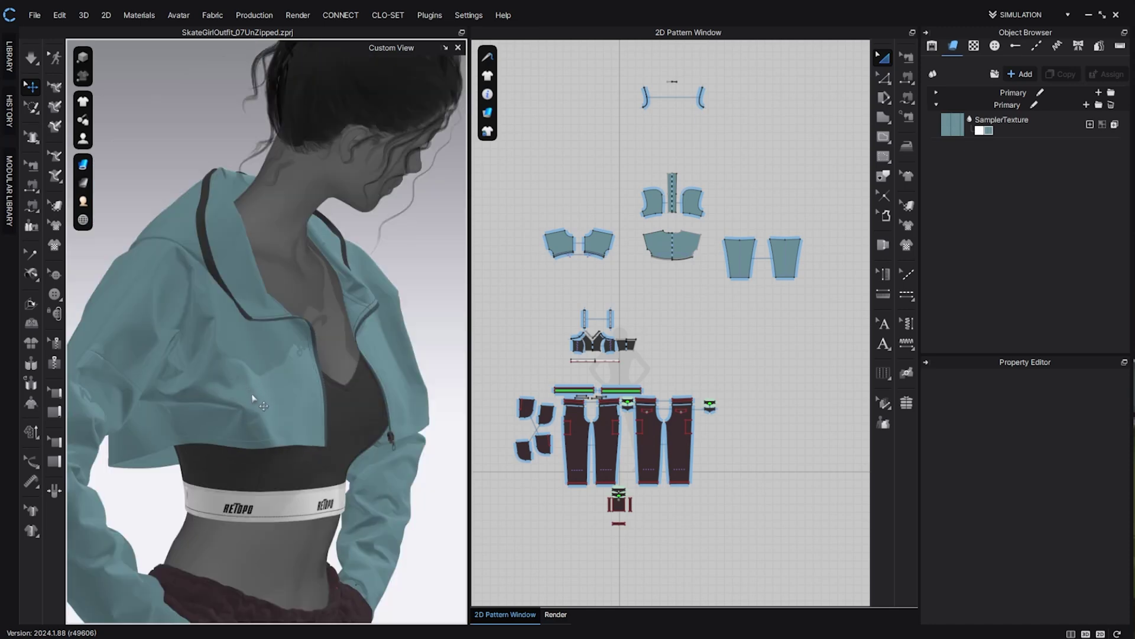
# Duplicate the SamplerTexture fabric and remove the texture, normal and displacement maps from the copy
pyautogui.click(1059, 129)
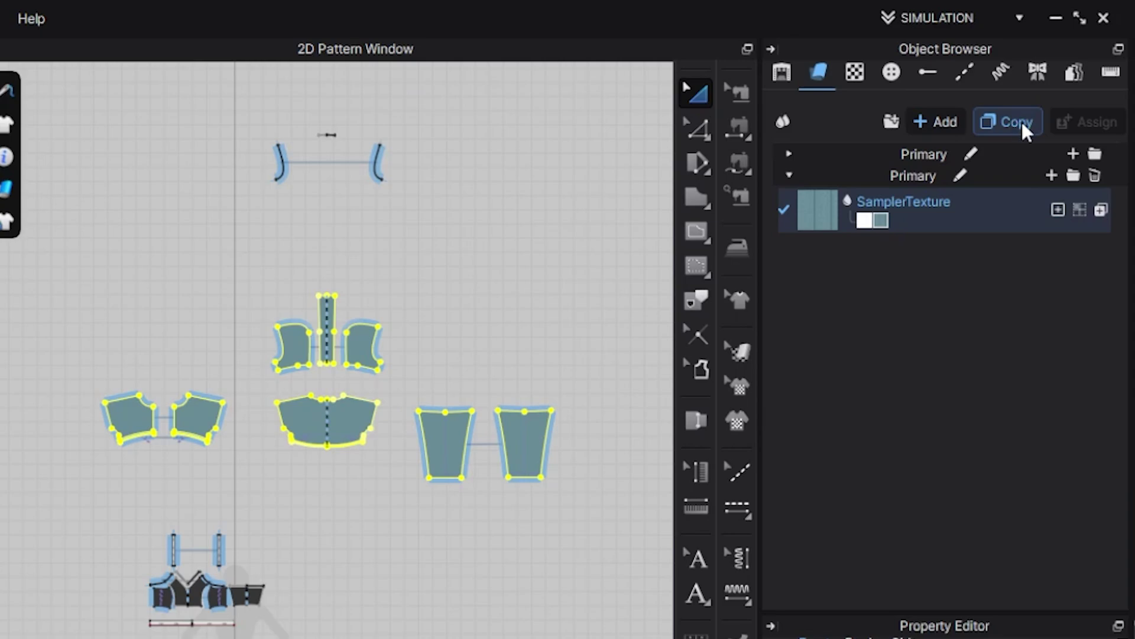
pyautogui.click(1020, 122)
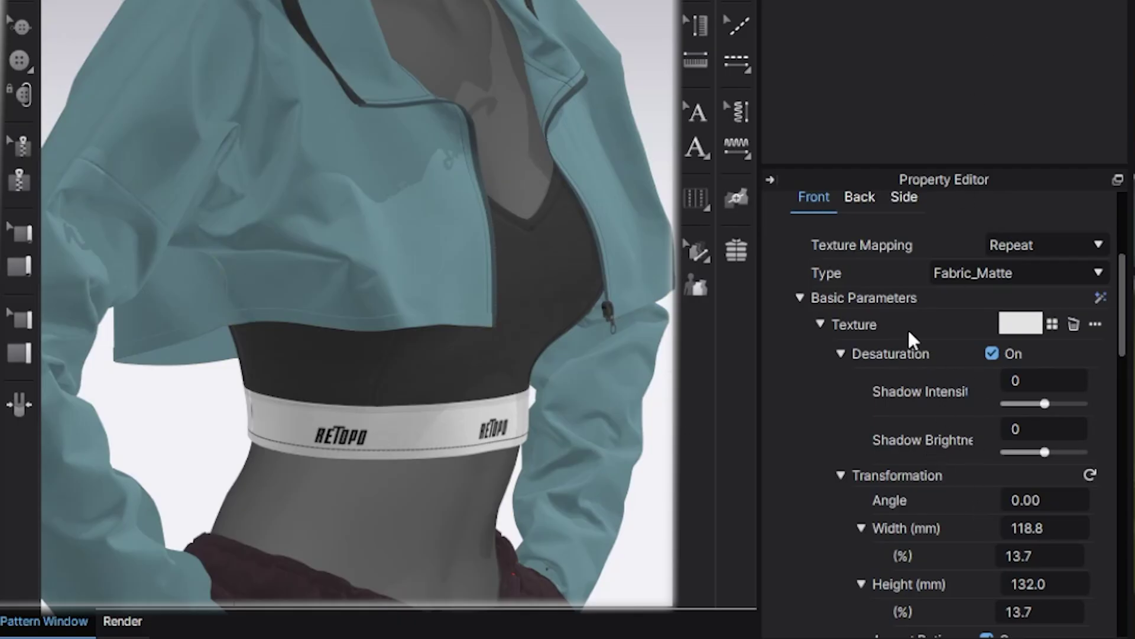
pyautogui.click(1074, 325)
pyautogui.scroll(-3, 1077, 361)
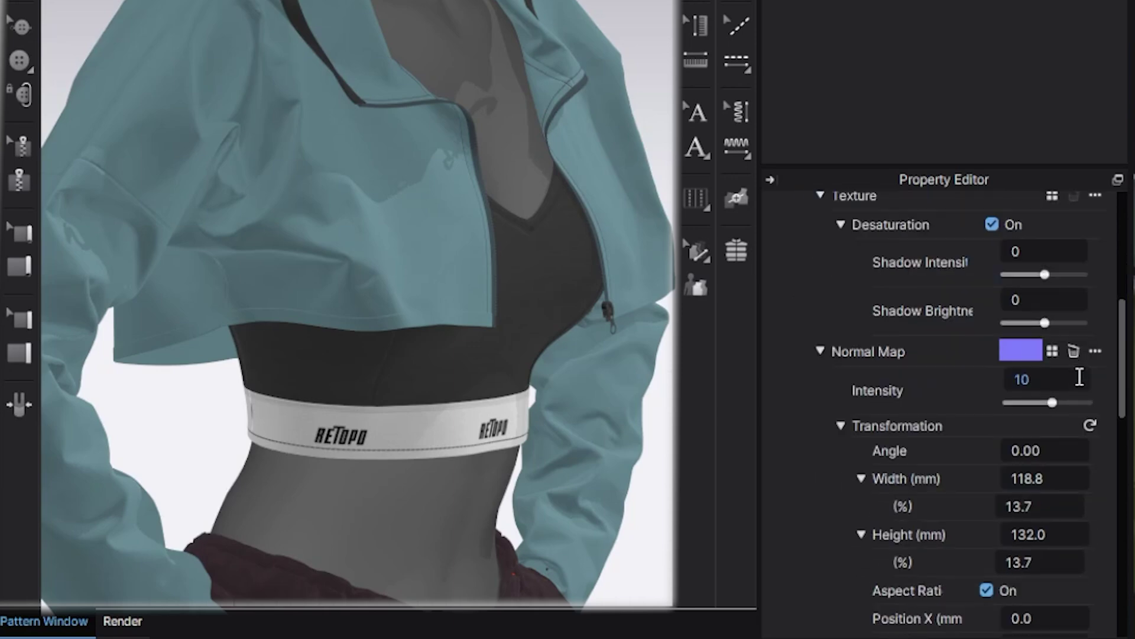
pyautogui.click(1073, 350)
pyautogui.scroll(-3, 1077, 373)
pyautogui.click(1073, 301)
# Remove the roughness map and the metalness map from the copied fabric
pyautogui.scroll(-5, 1067, 391)
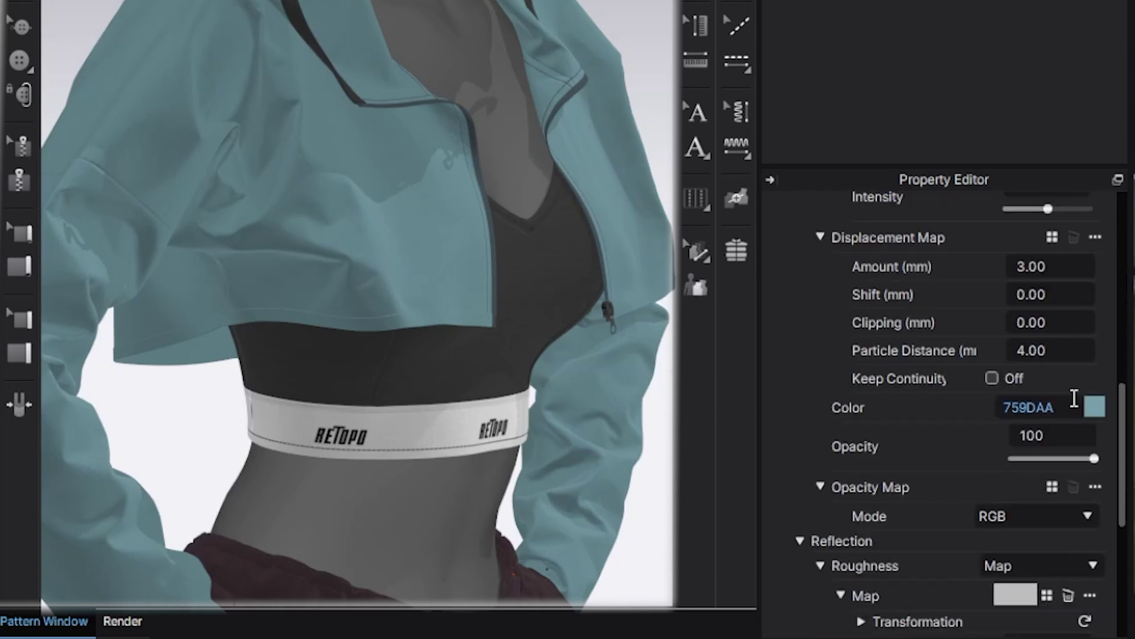
pyautogui.click(1068, 466)
pyautogui.scroll(-4, 1074, 497)
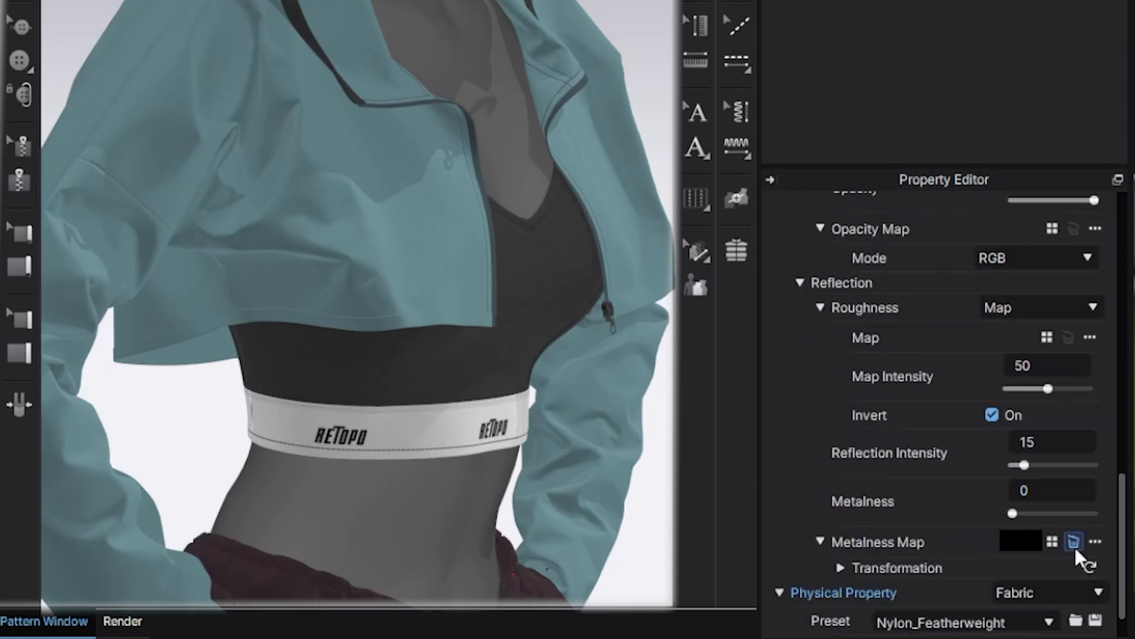
pyautogui.click(1073, 540)
pyautogui.scroll(-1, 1063, 541)
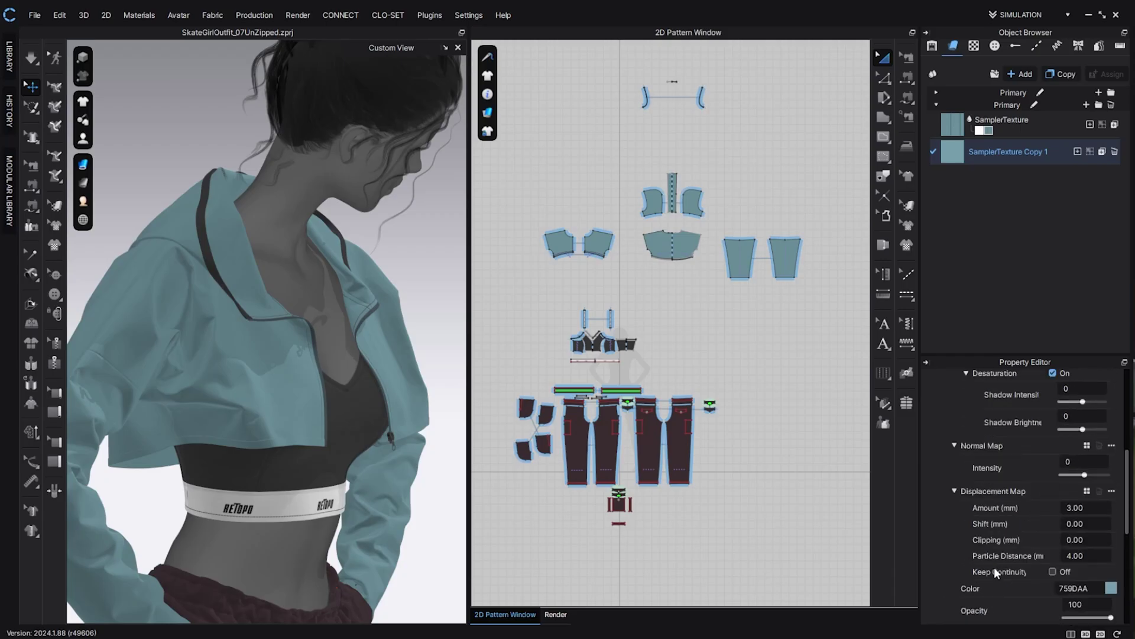
# Assign the SamplerTexture Copy 1 fabric to all the teal jacket pattern pieces
pyautogui.scroll(10, 995, 566)
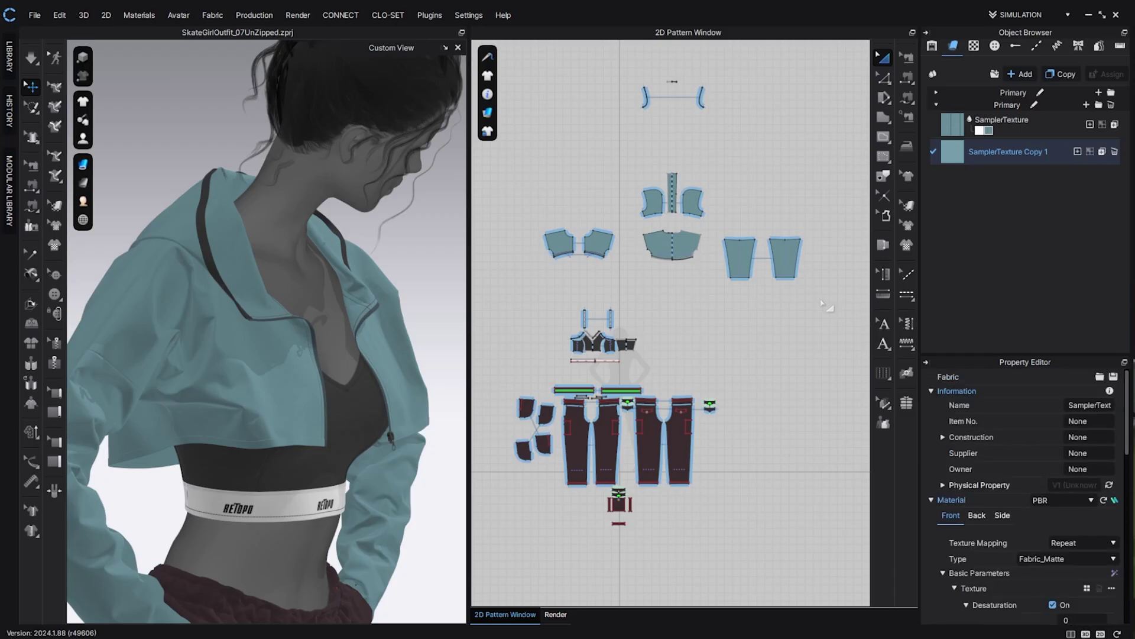
pyautogui.scroll(-2, 823, 304)
pyautogui.moveTo(823, 296); pyautogui.dragTo(582, 201)
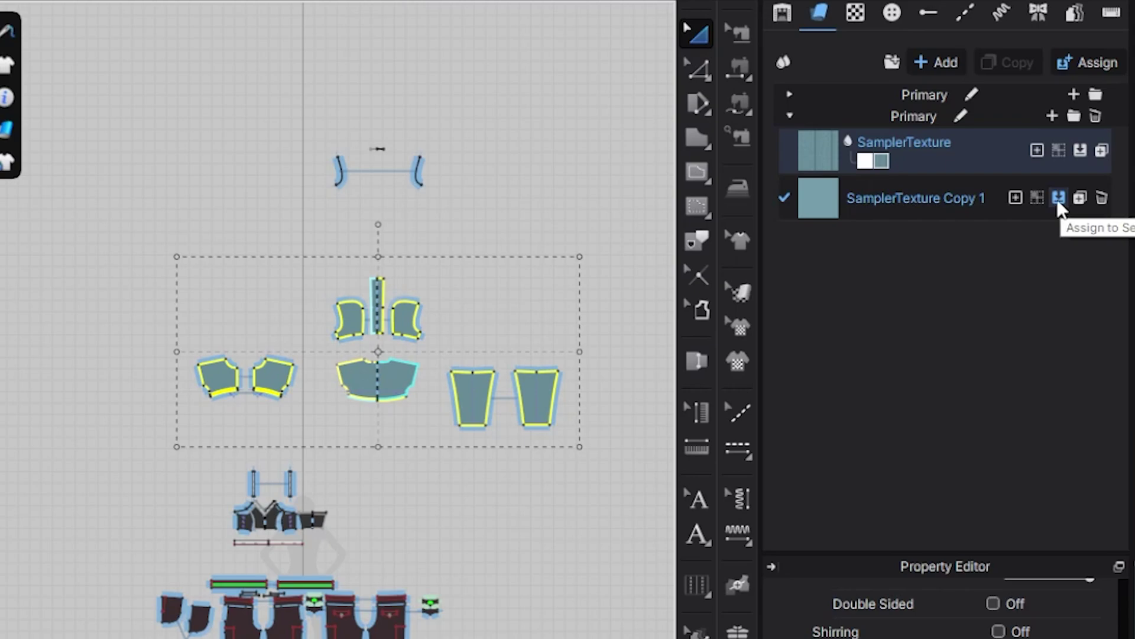
pyautogui.click(1058, 198)
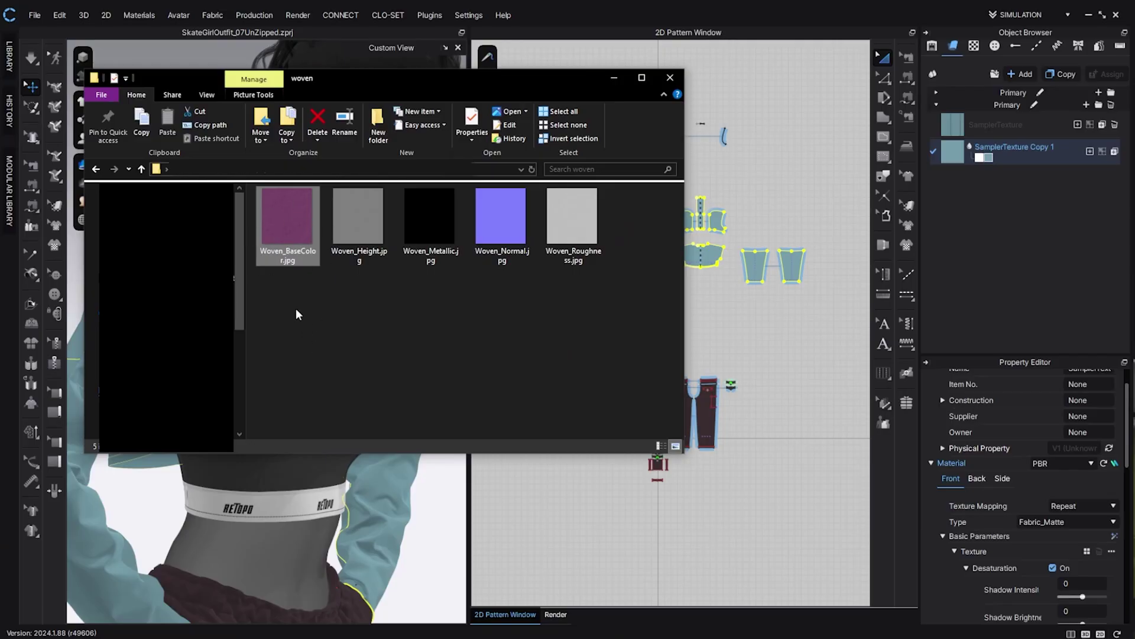
# Load Woven_BaseColor.jpg from the woven folder as the copied fabric's texture
pyautogui.click(296, 313)
pyautogui.moveTo(297, 213); pyautogui.dragTo(1094, 557)
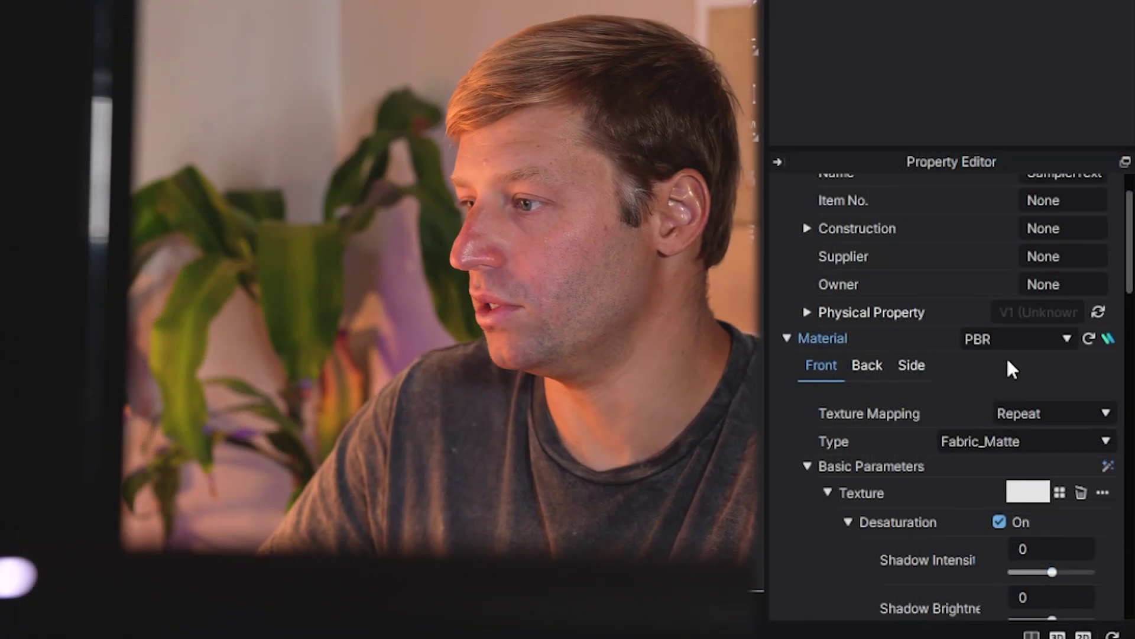
# Try the texture's width scale at 100% and return it to 13.7%
pyautogui.scroll(-5, 1009, 363)
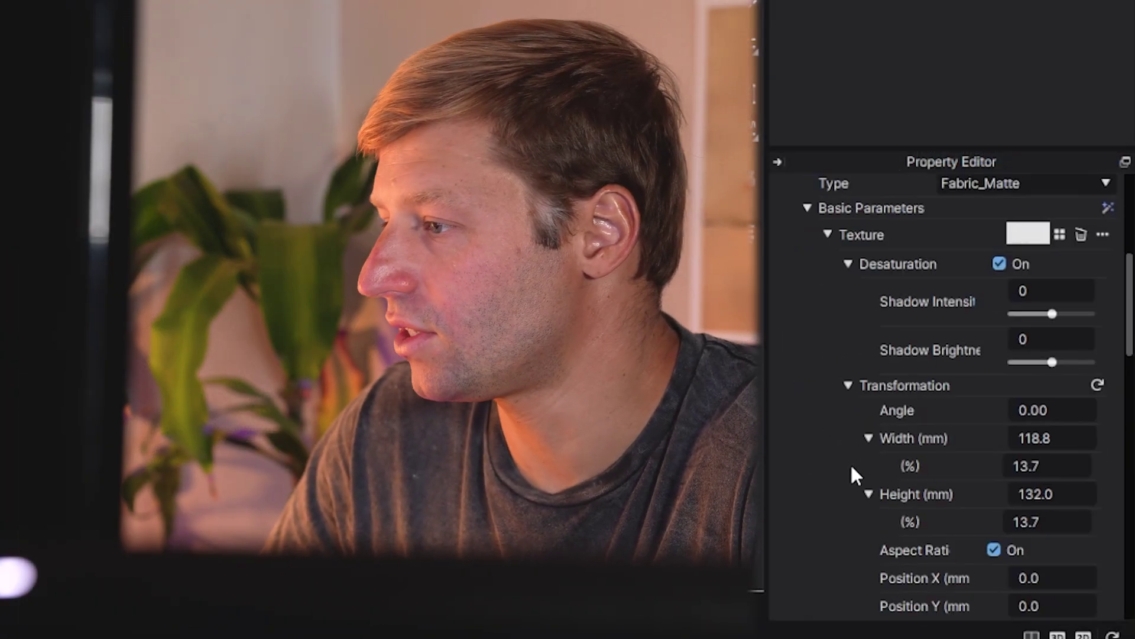
pyautogui.click(1052, 470)
pyautogui.write('100')
pyautogui.press('Return')
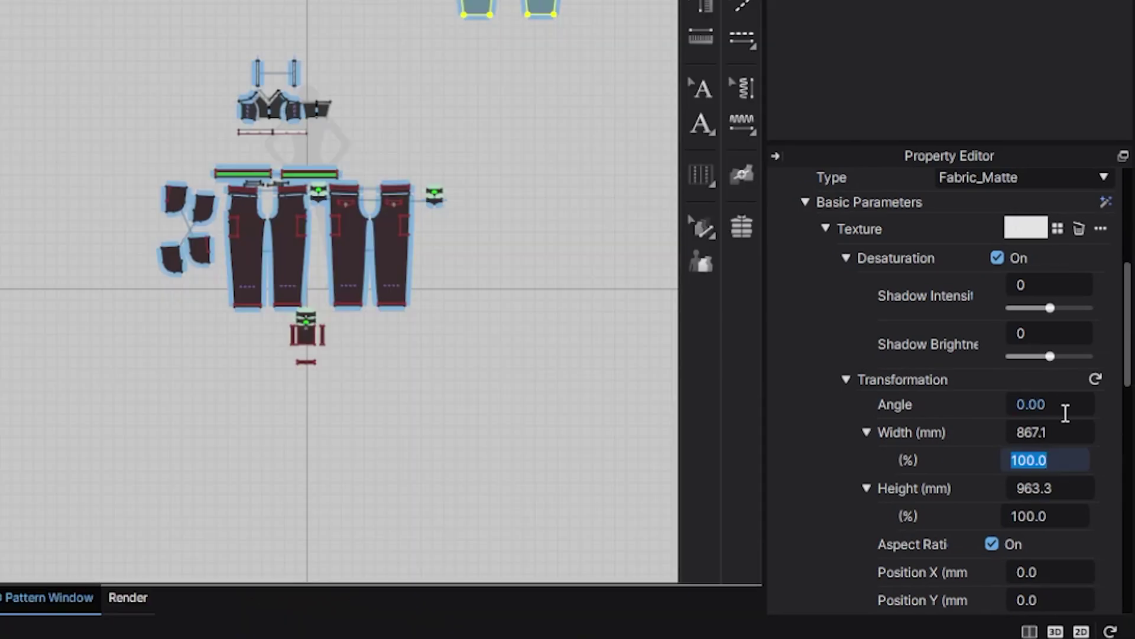
pyautogui.write('13.7')
pyautogui.press('Return')
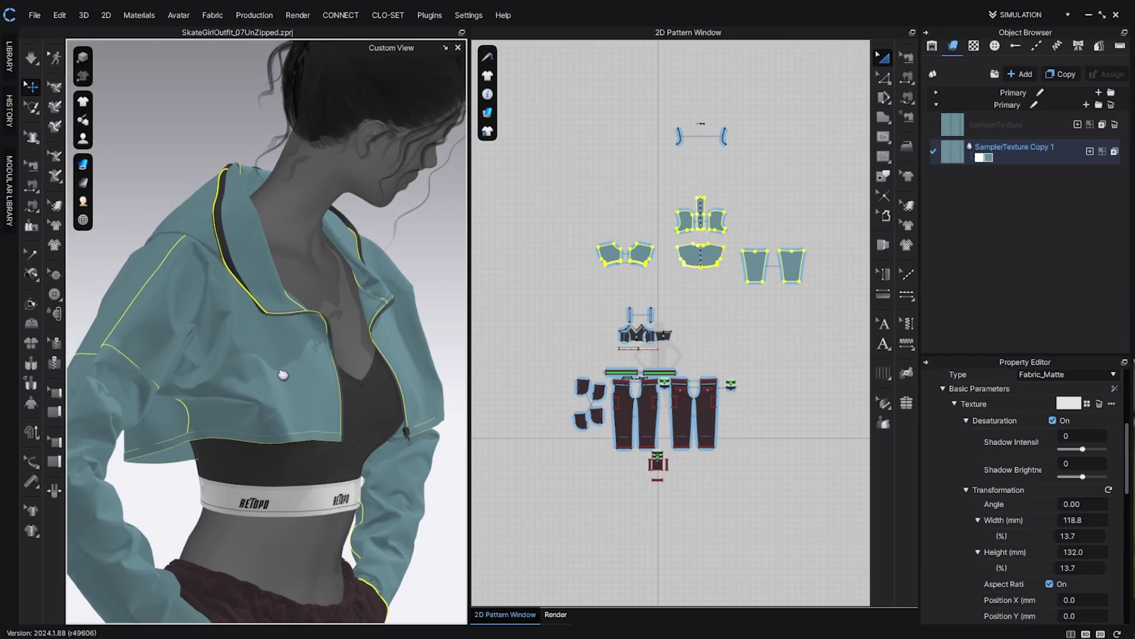
# Examine the fabric on the jacket up close and review its normal, displacement, opacity, roughness and metalness map settings
pyautogui.scroll(5, 283, 393)
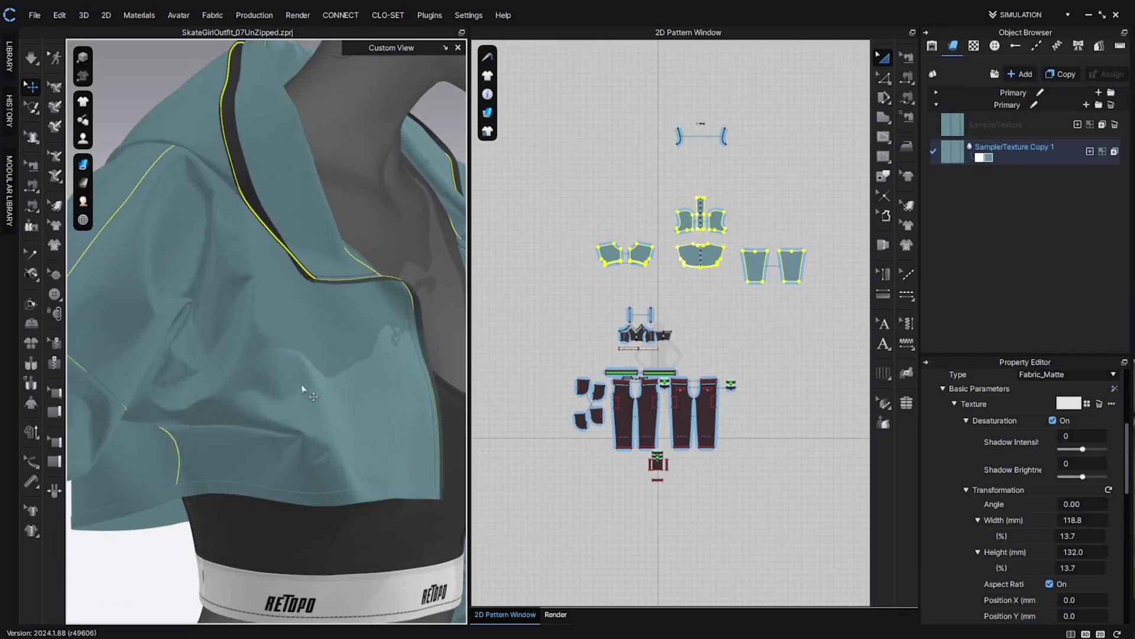
pyautogui.scroll(-2, 305, 385)
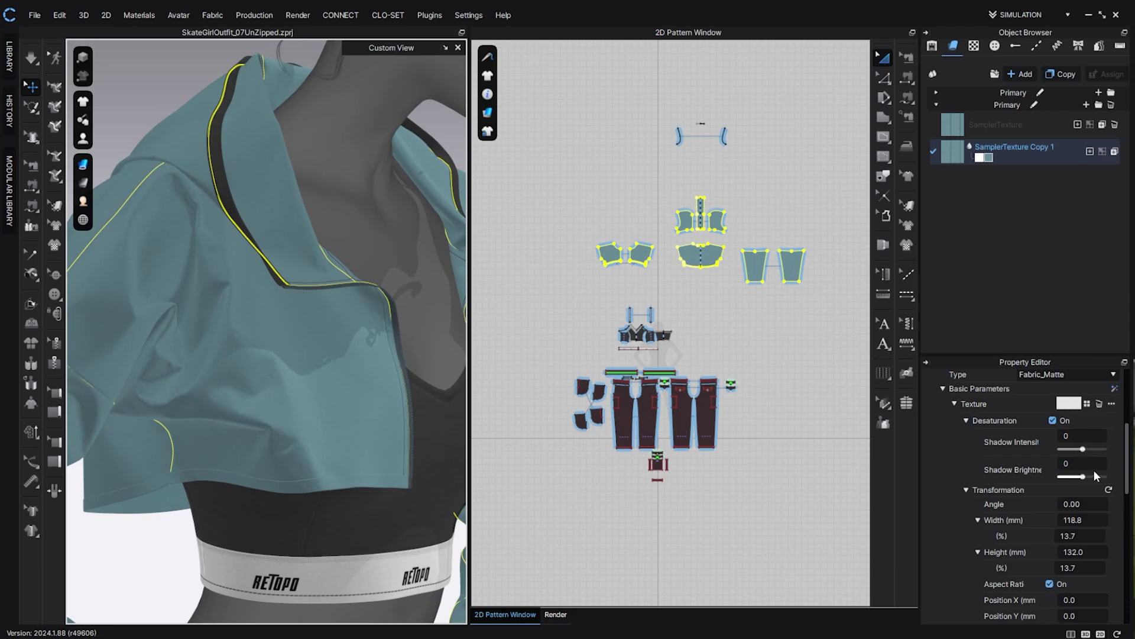
pyautogui.scroll(-2, 1100, 533)
pyautogui.scroll(-2, 1100, 533)
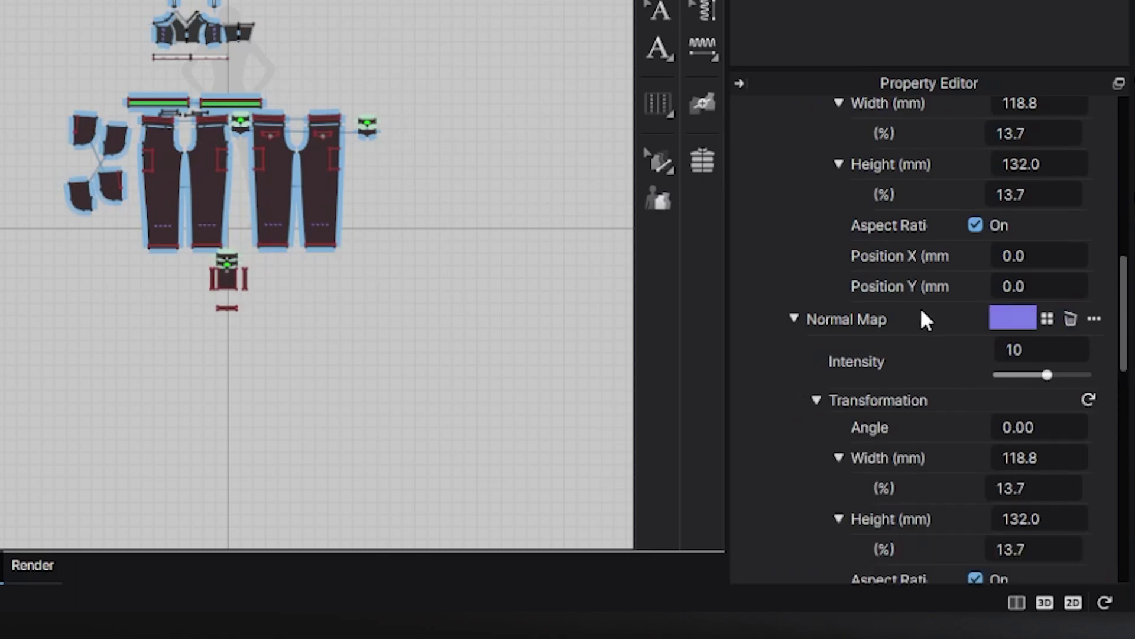
pyautogui.scroll(-8, 946, 313)
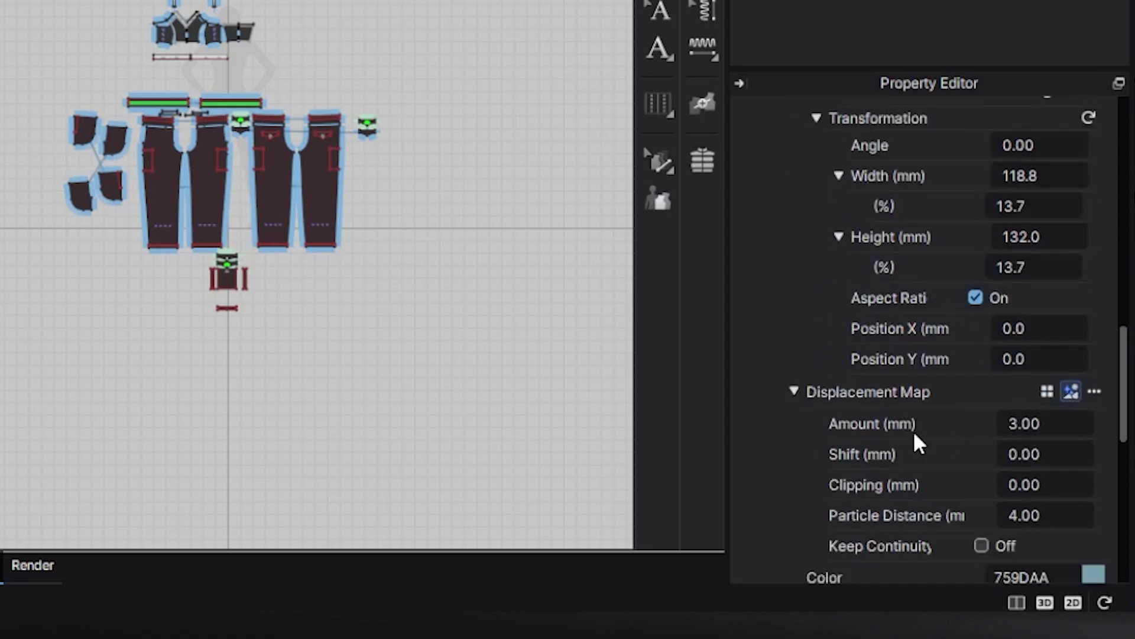
pyautogui.scroll(-12, 916, 436)
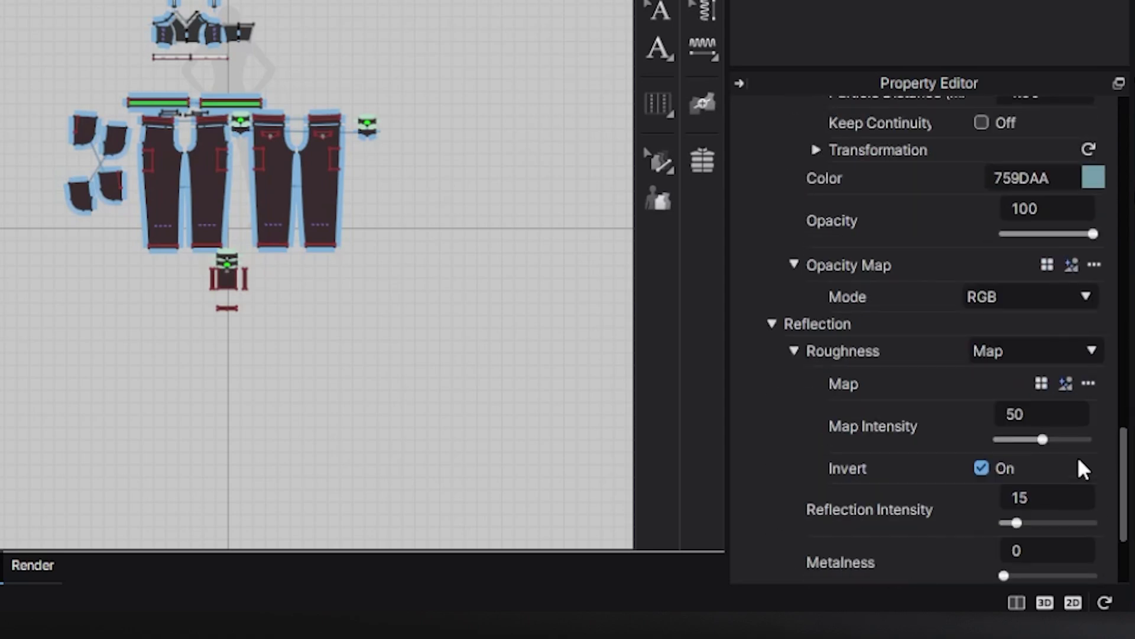
pyautogui.scroll(-4, 1079, 460)
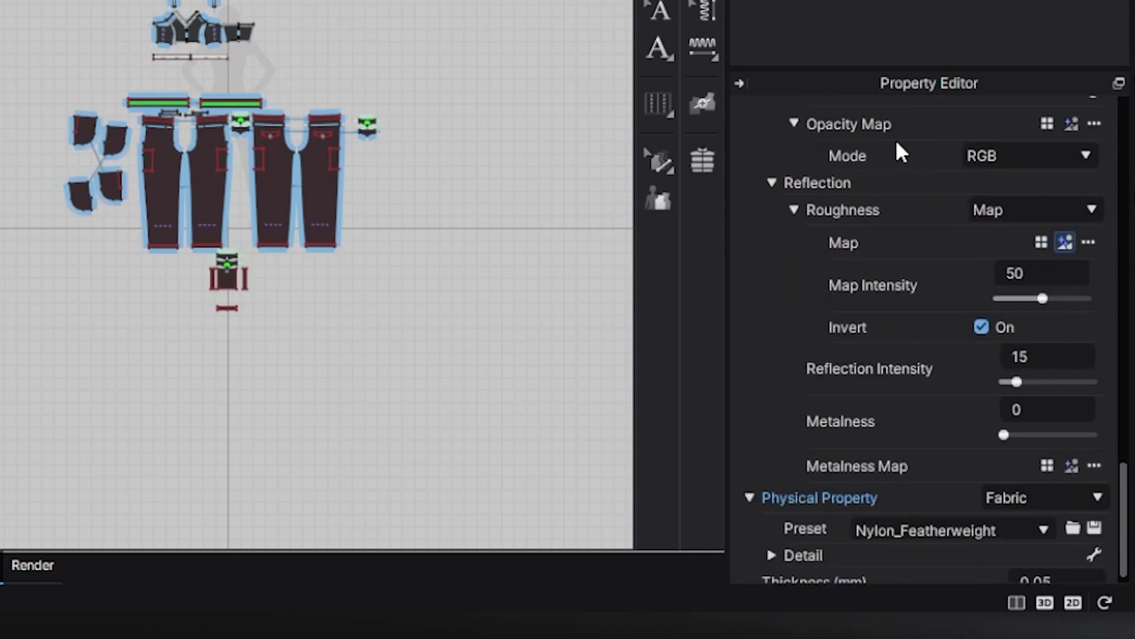
pyautogui.scroll(-1, 1063, 470)
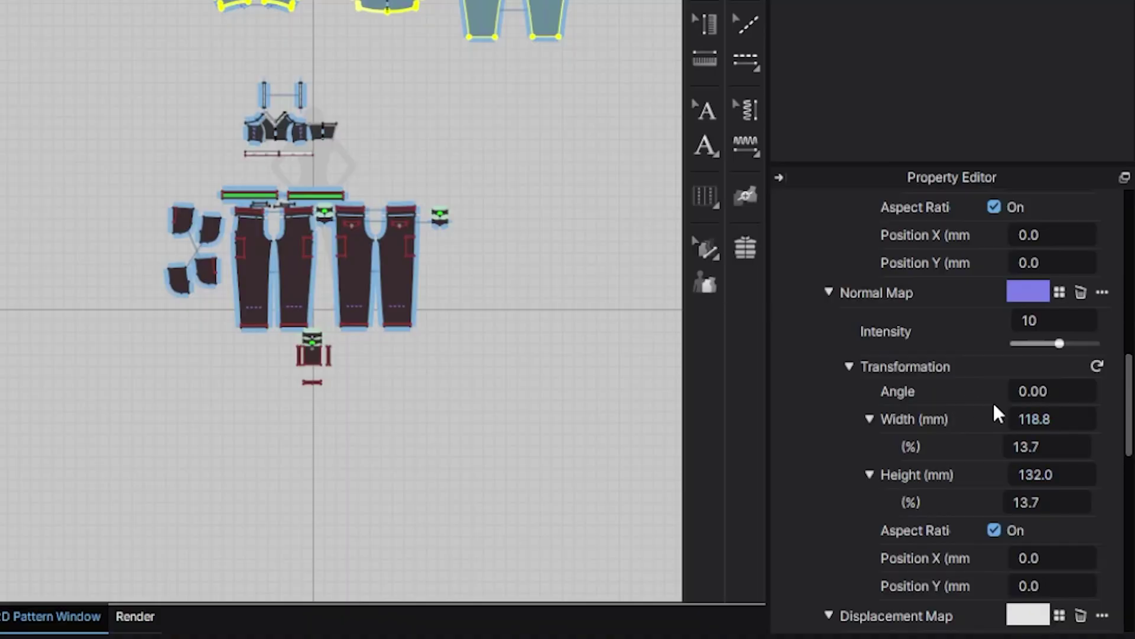
# Set the displacement map's amount to 0.1 mm for the copied fabric
pyautogui.scroll(-6, 965, 464)
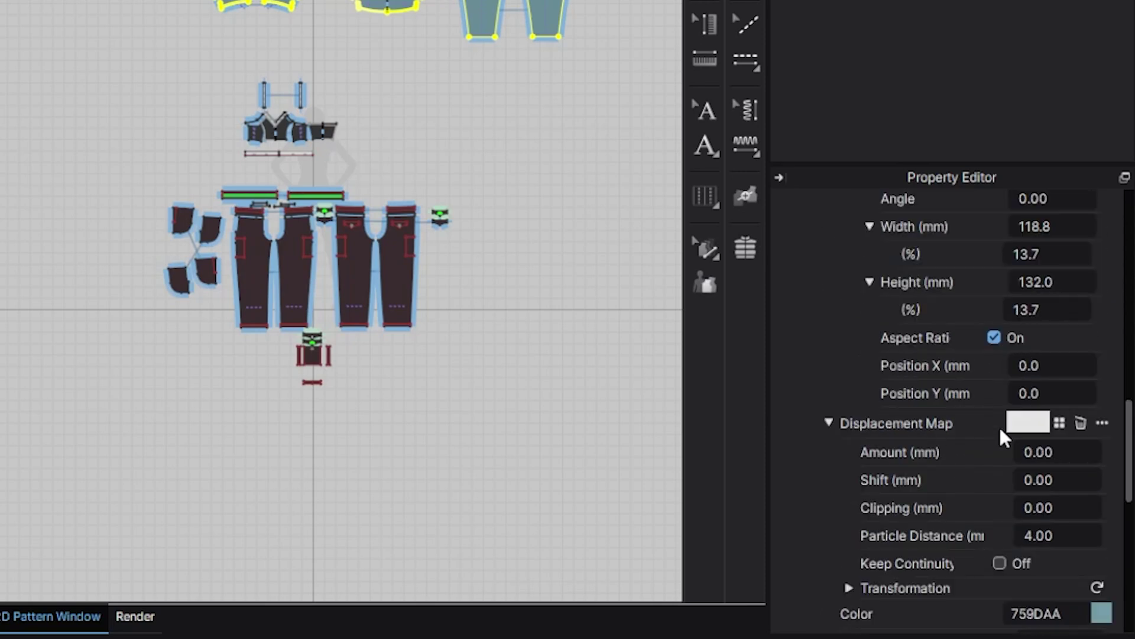
pyautogui.click(1039, 451)
pyautogui.click(1083, 452)
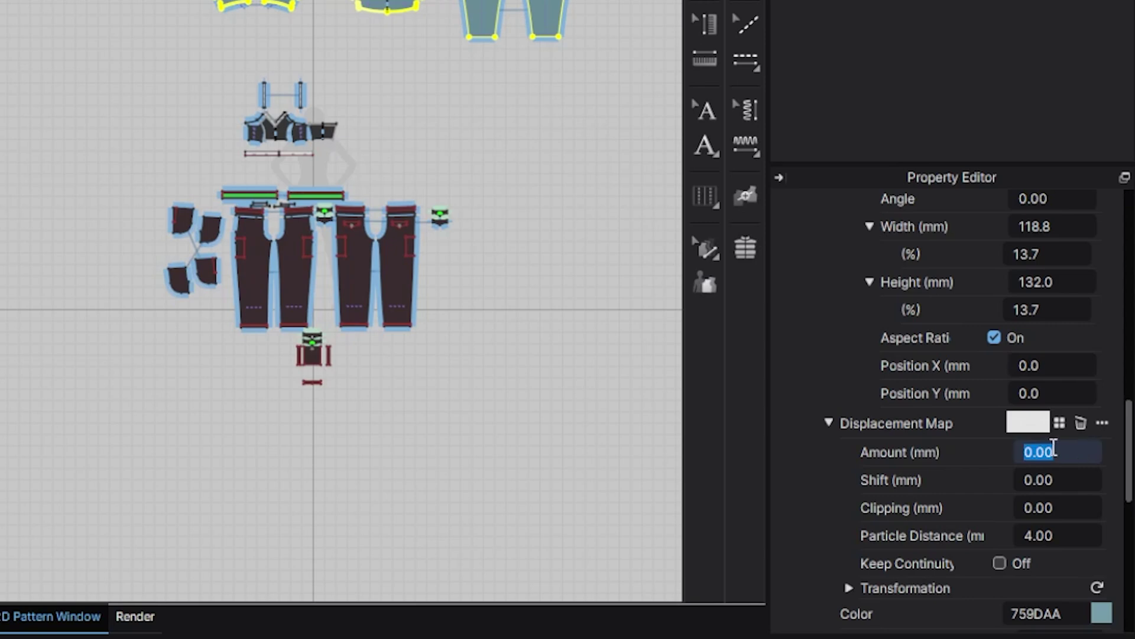
pyautogui.write('.1')
pyautogui.press('Return')
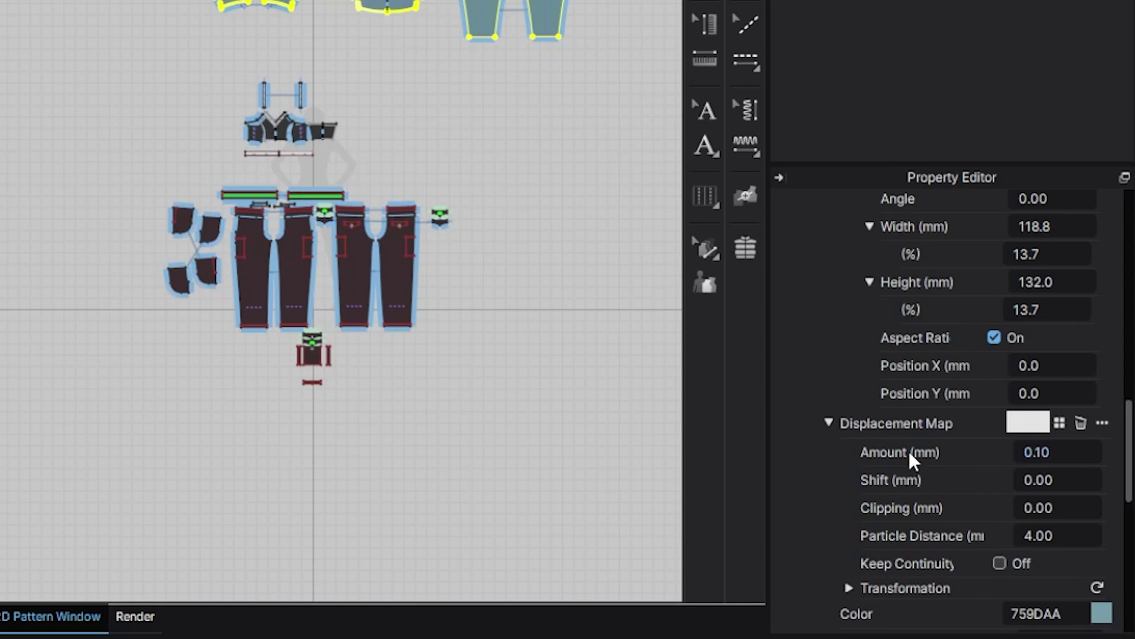
pyautogui.scroll(5, 910, 451)
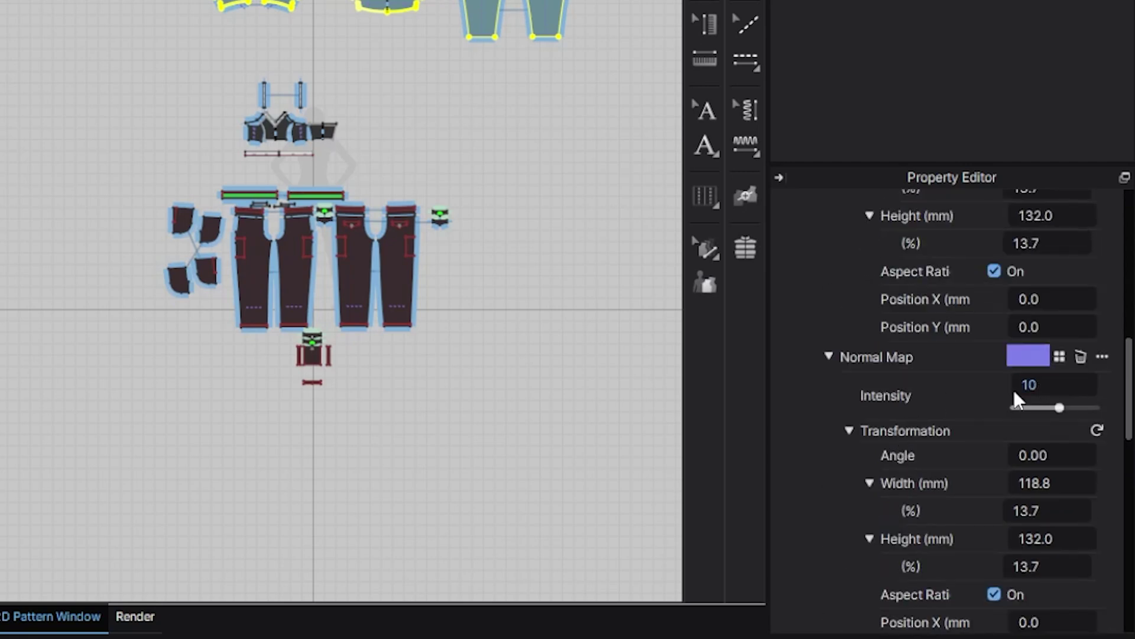
pyautogui.scroll(7, 927, 395)
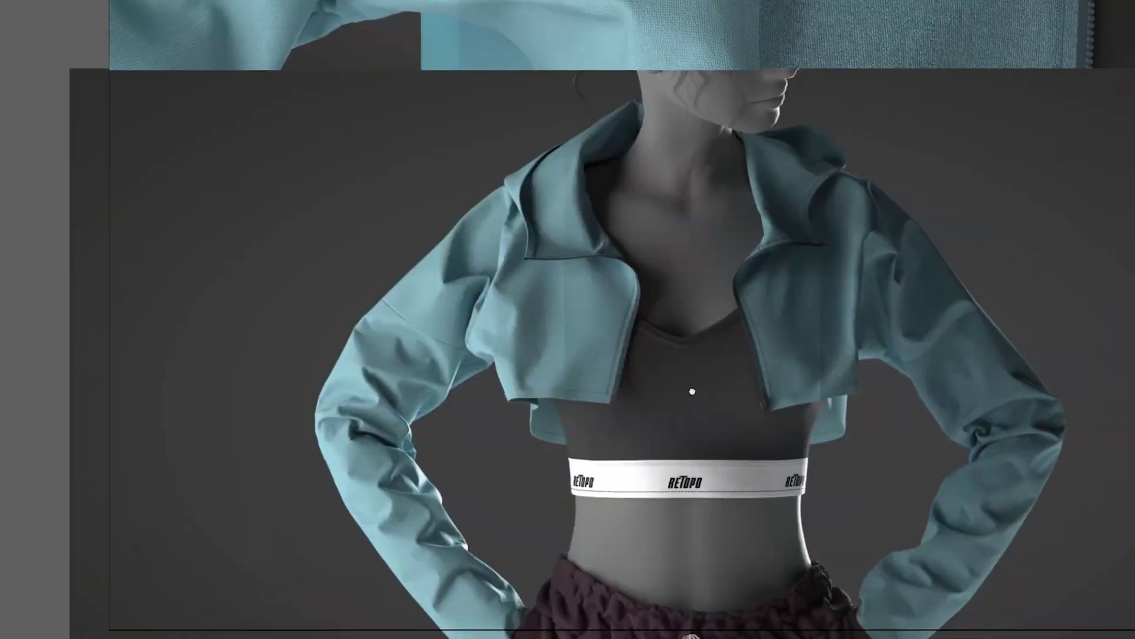
pyautogui.hscroll(3, 690, 271)
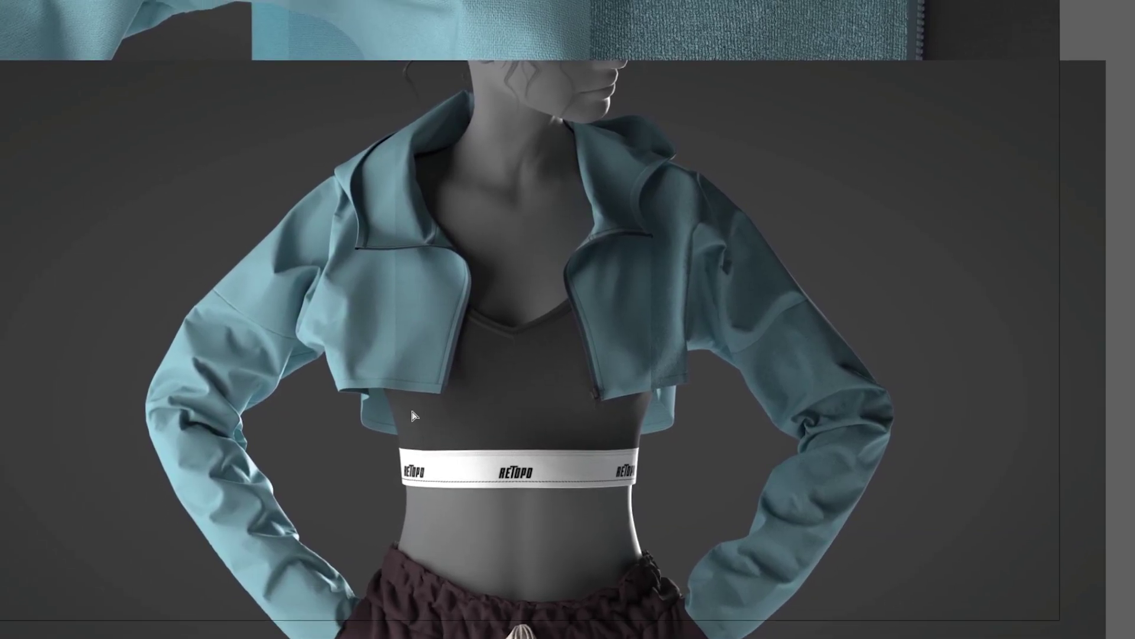